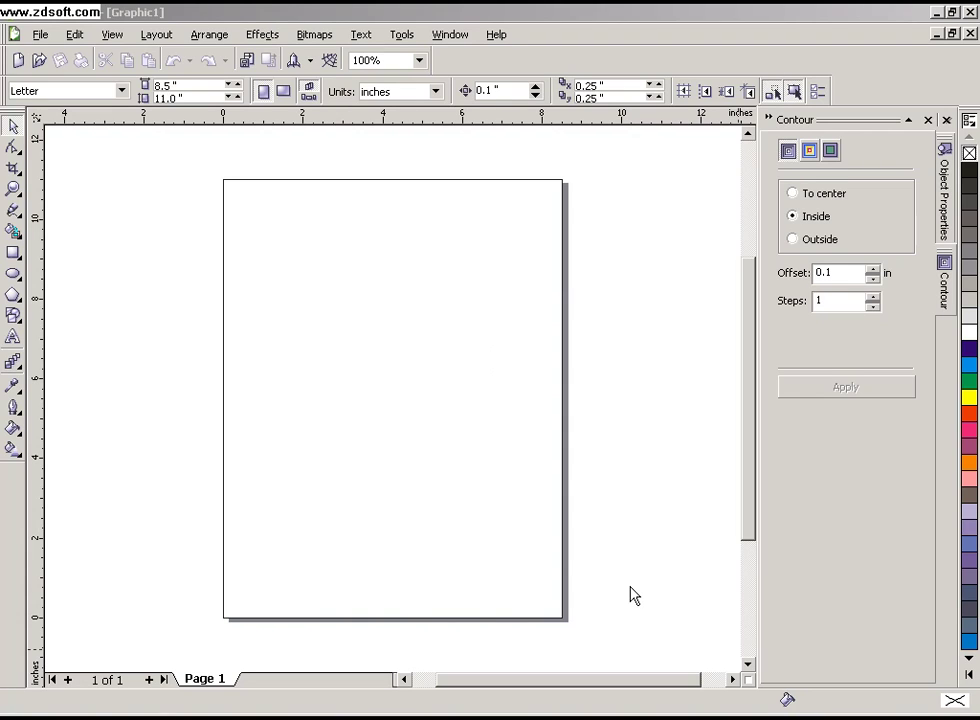
Type 'Bulls' on the page in Arial and scale it up to about 335 pt.
{"action": "left_click", "coordinate": [13, 337]}
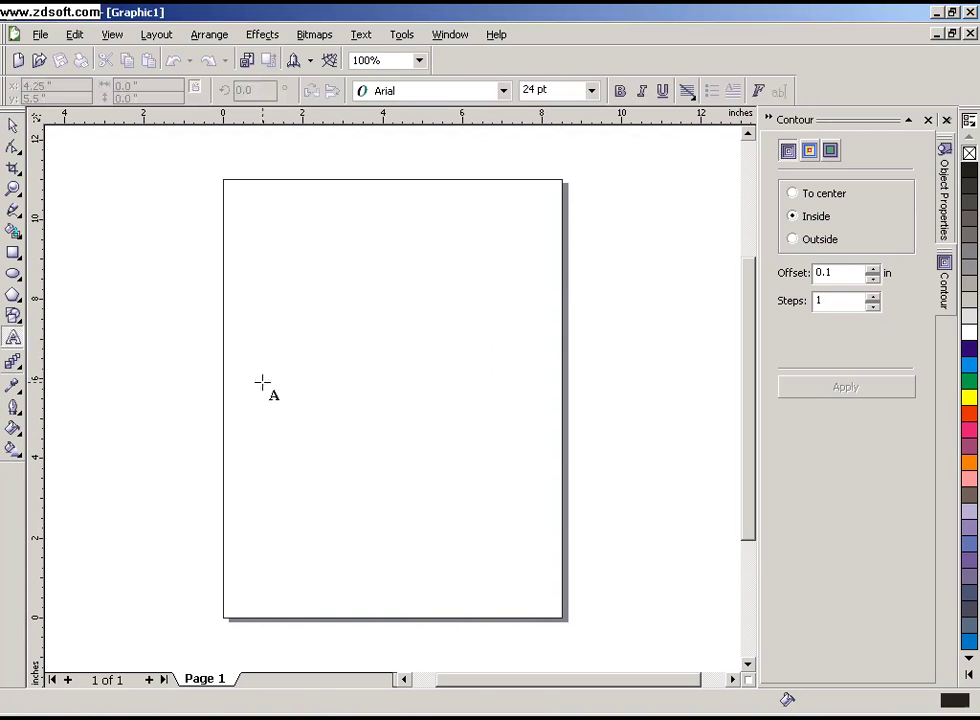
{"action": "left_click", "coordinate": [293, 380]}
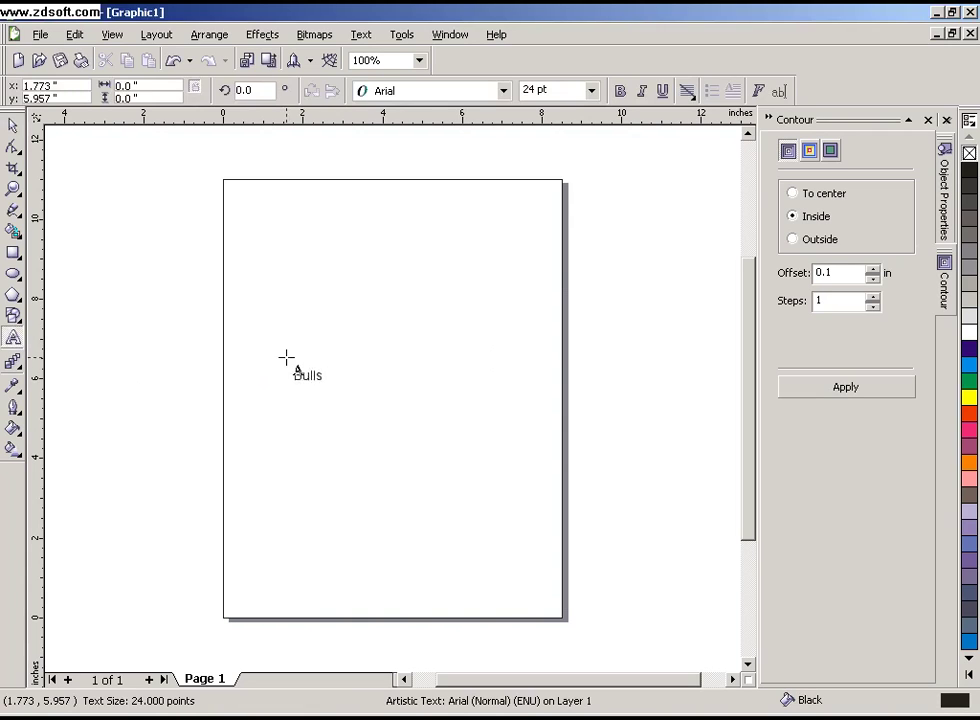
{"action": "left_click", "coordinate": [12, 123]}
{"action": "left_click", "coordinate": [277, 380]}
{"action": "left_click", "coordinate": [306, 377]}
{"action": "left_click_drag", "start_coordinate": [331, 389], "coordinate": [595, 551]}
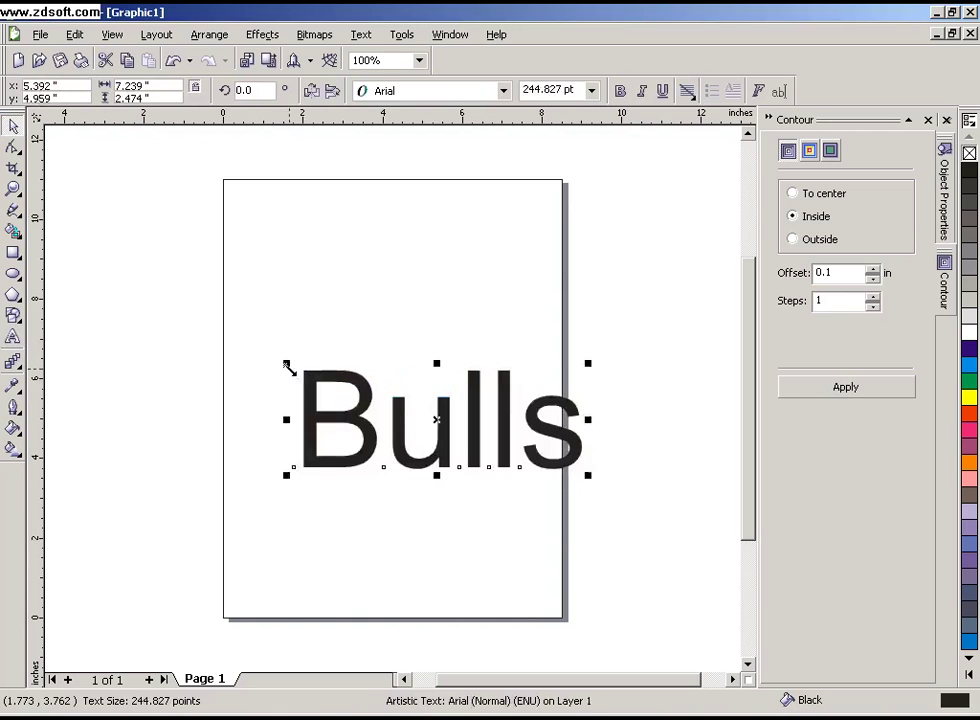
{"action": "left_click_drag", "start_coordinate": [287, 366], "coordinate": [180, 324]}
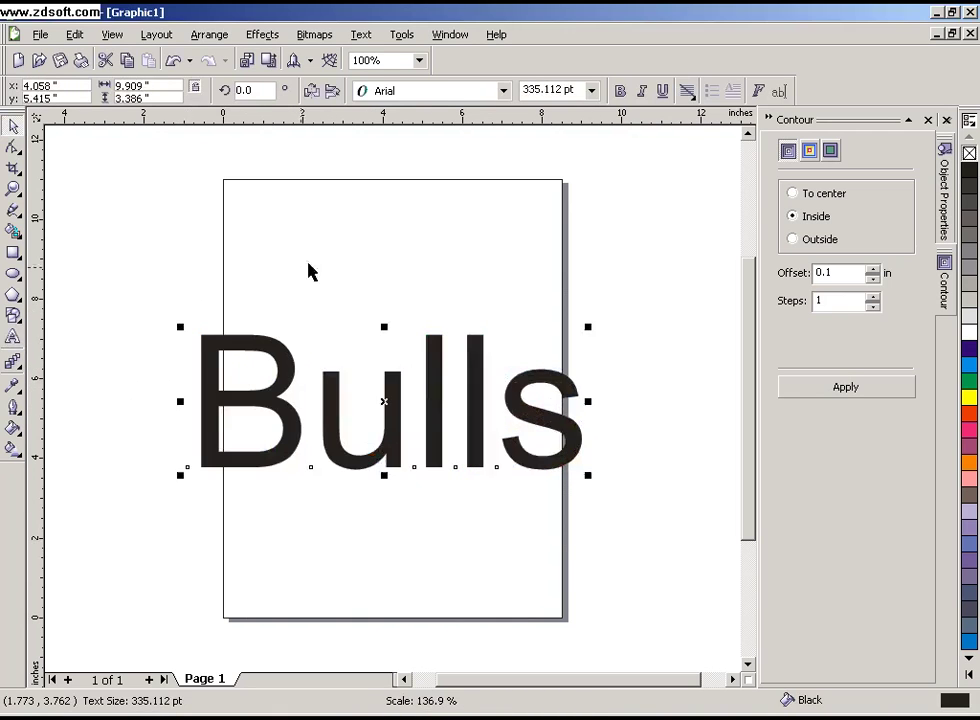
Change Bulls to the Ravie font and drag it left across the page.
{"action": "left_click", "coordinate": [405, 92]}
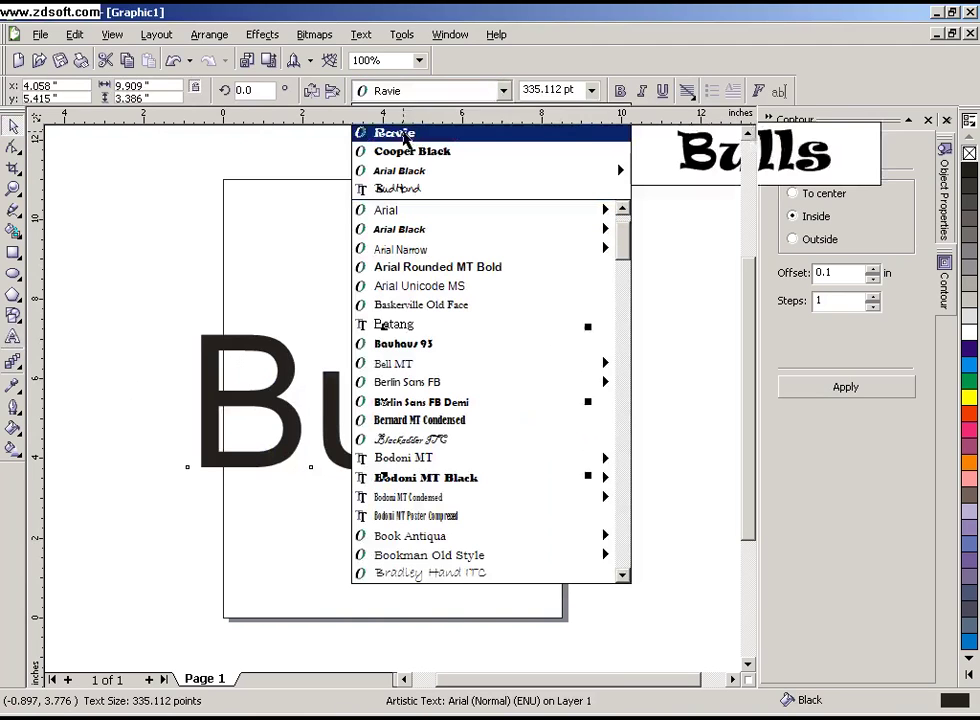
{"action": "left_click", "coordinate": [640, 380]}
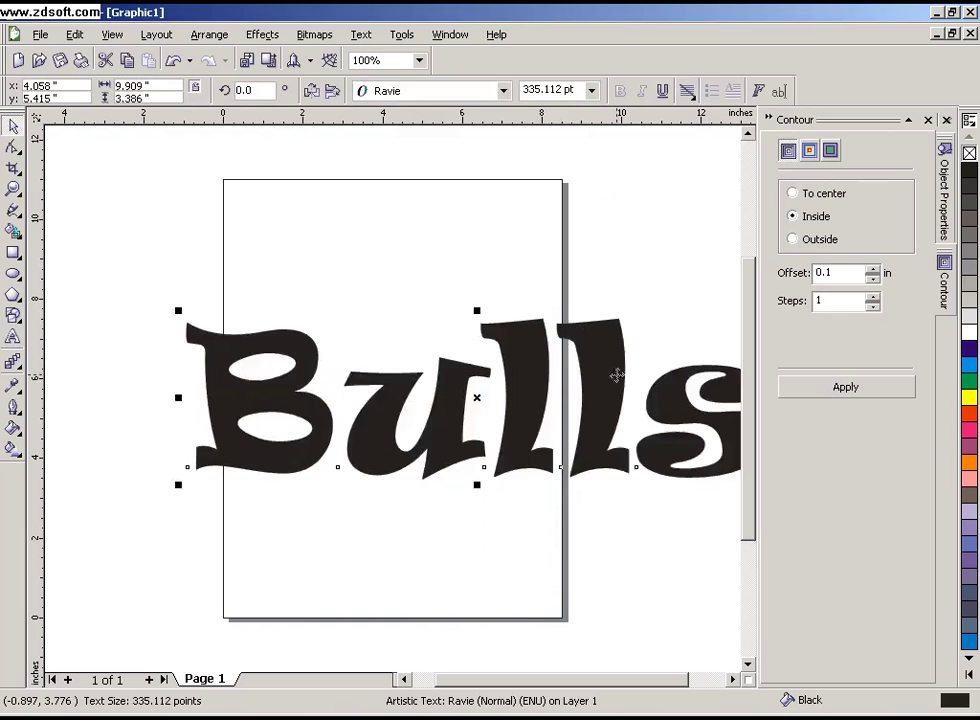
{"action": "left_click_drag", "start_coordinate": [608, 389], "coordinate": [544, 374]}
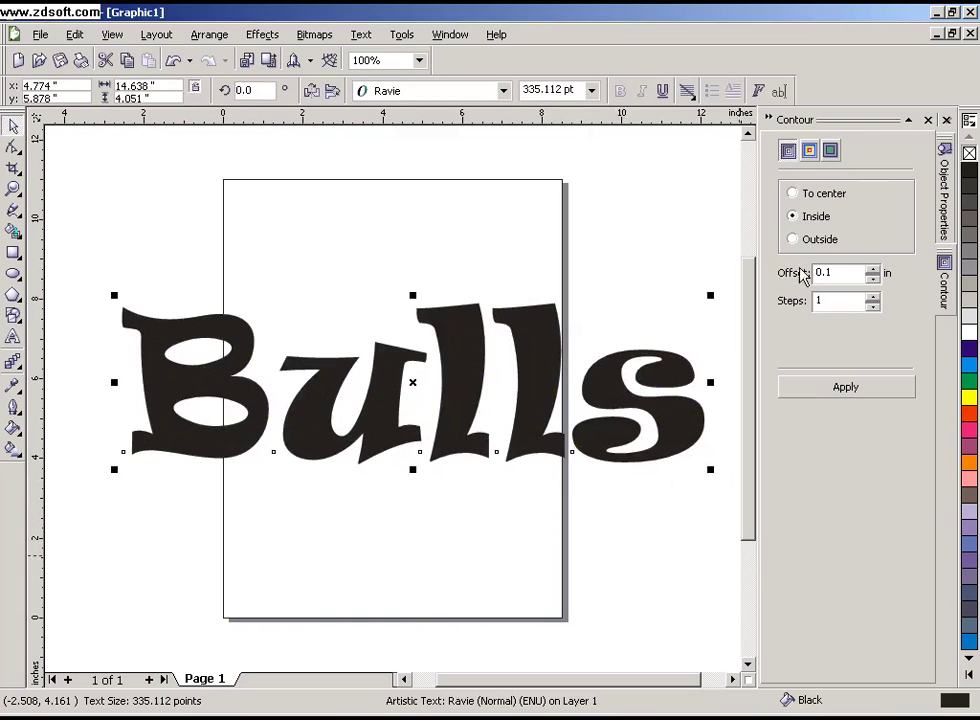
Set the contour direction to Outside in the Contour docker.
{"action": "left_click", "coordinate": [261, 37]}
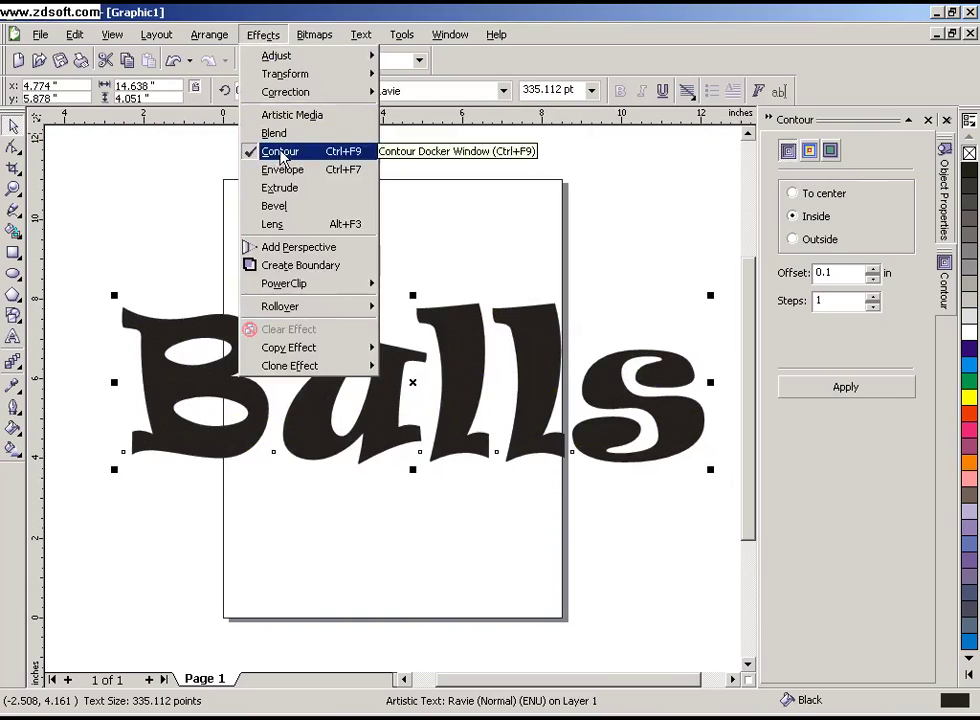
{"action": "left_click", "coordinate": [499, 166]}
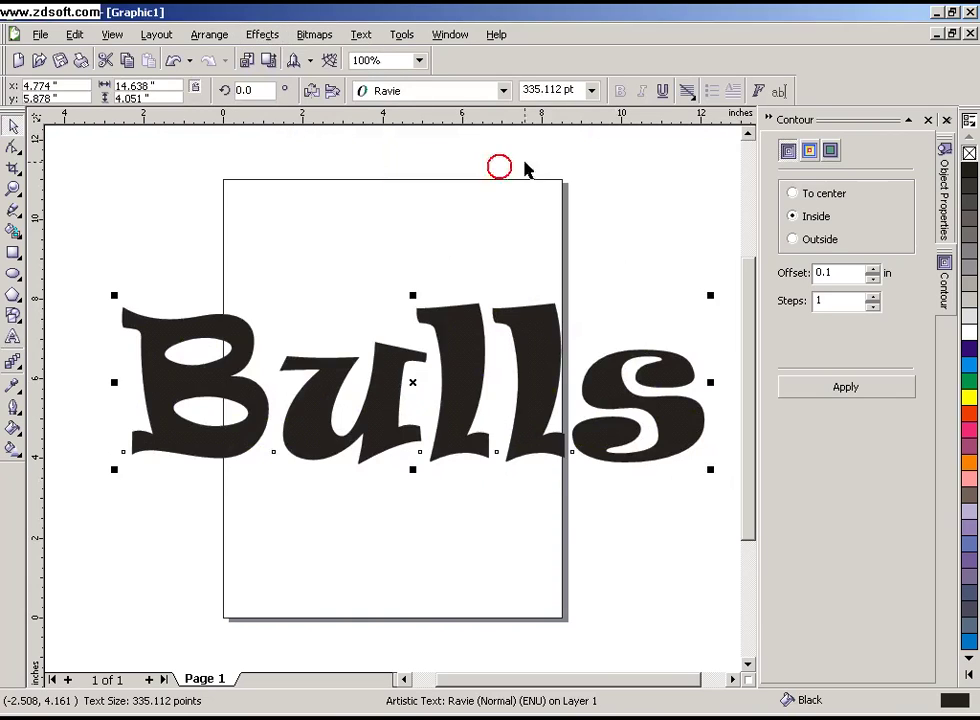
{"action": "left_click", "coordinate": [794, 240]}
Set the contour fill colour to red and return to the contour steps page.
{"action": "left_click", "coordinate": [810, 153]}
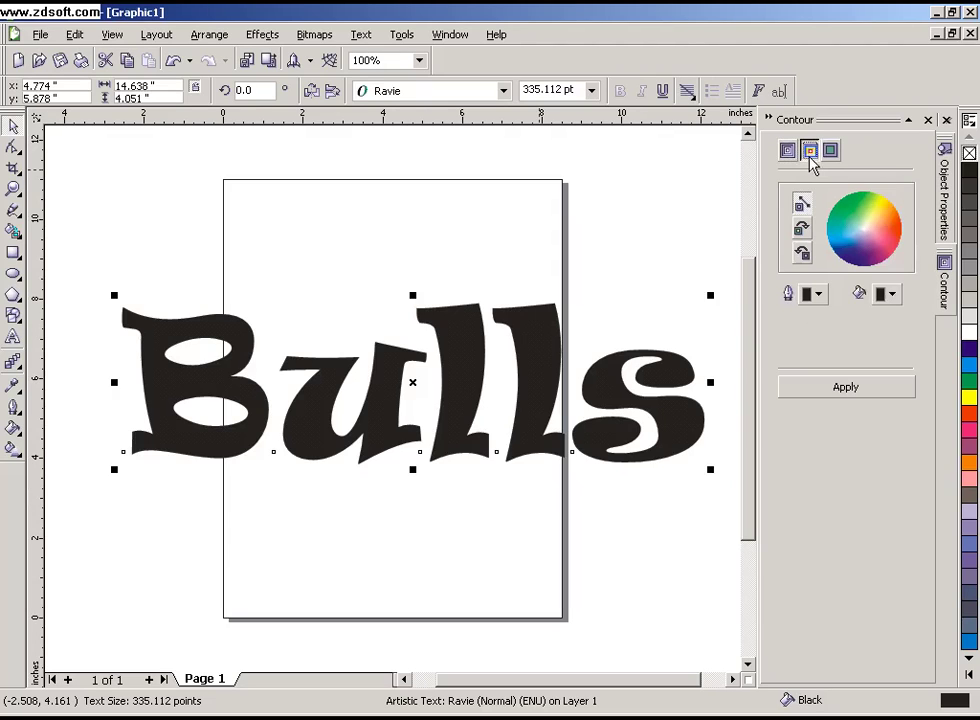
{"action": "left_click", "coordinate": [892, 294]}
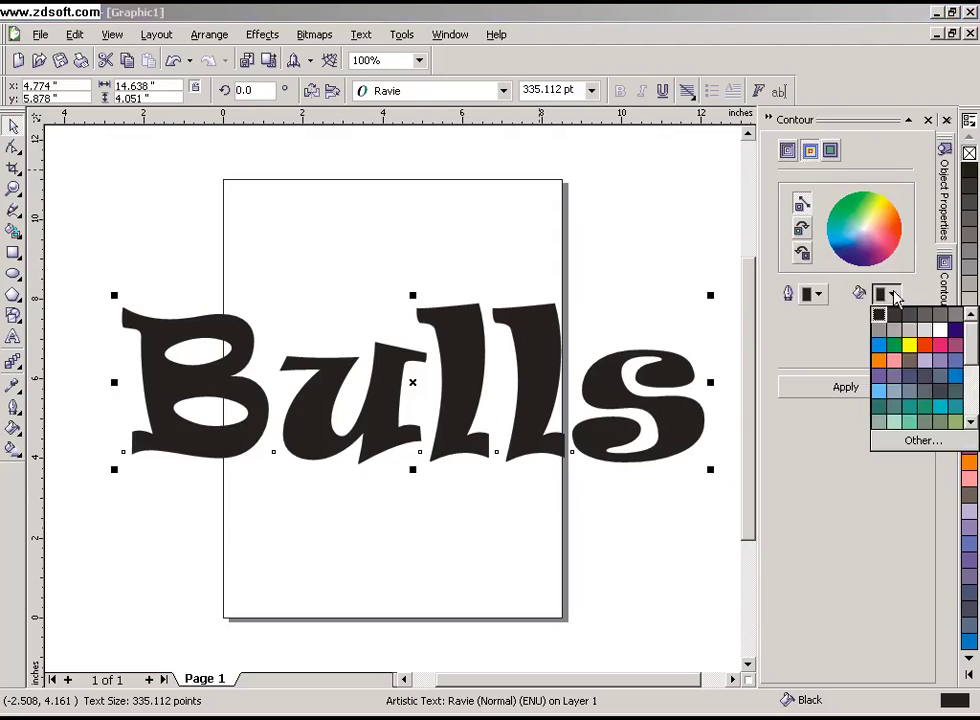
{"action": "left_click", "coordinate": [917, 340]}
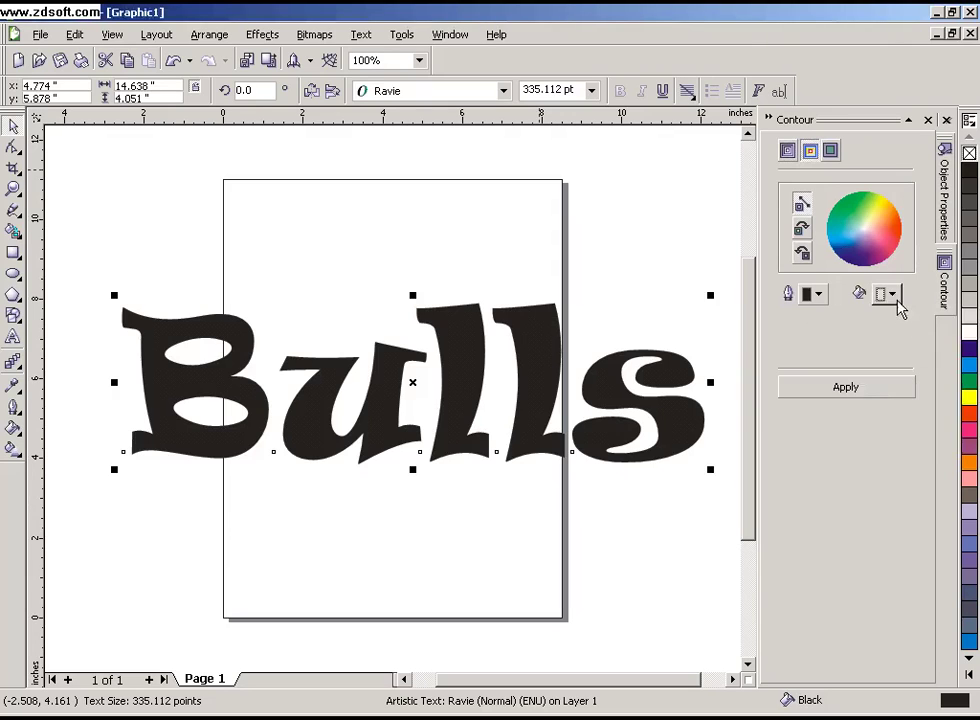
{"action": "left_click", "coordinate": [892, 294]}
{"action": "left_click", "coordinate": [922, 329]}
{"action": "left_click", "coordinate": [787, 150]}
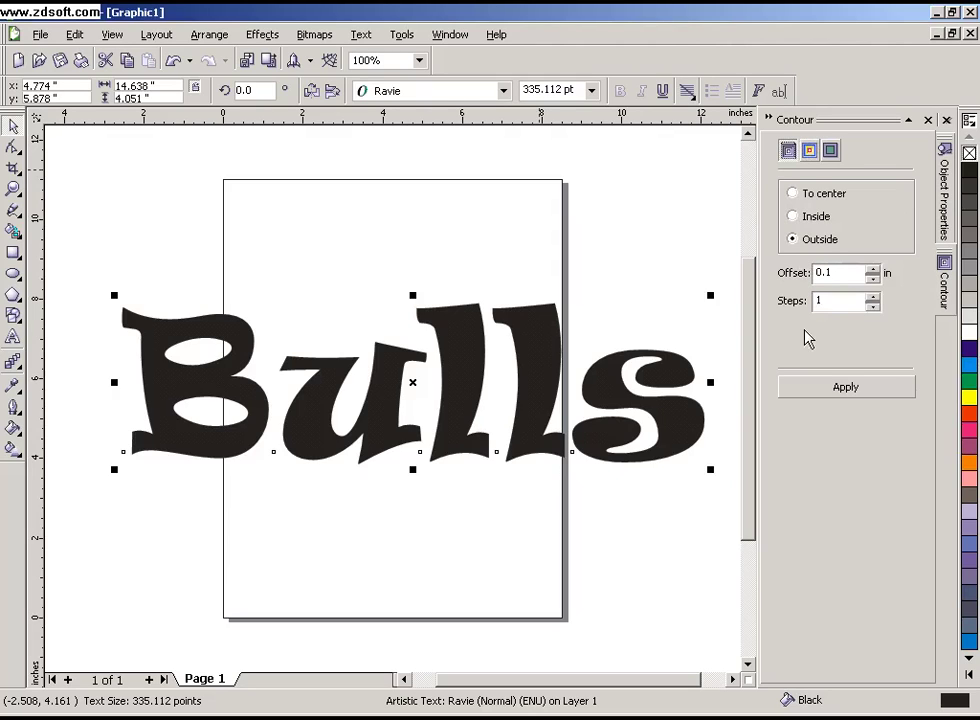
Apply the red outside contour, then raise its offset to 0.2 in and reapply.
{"action": "left_click", "coordinate": [838, 388]}
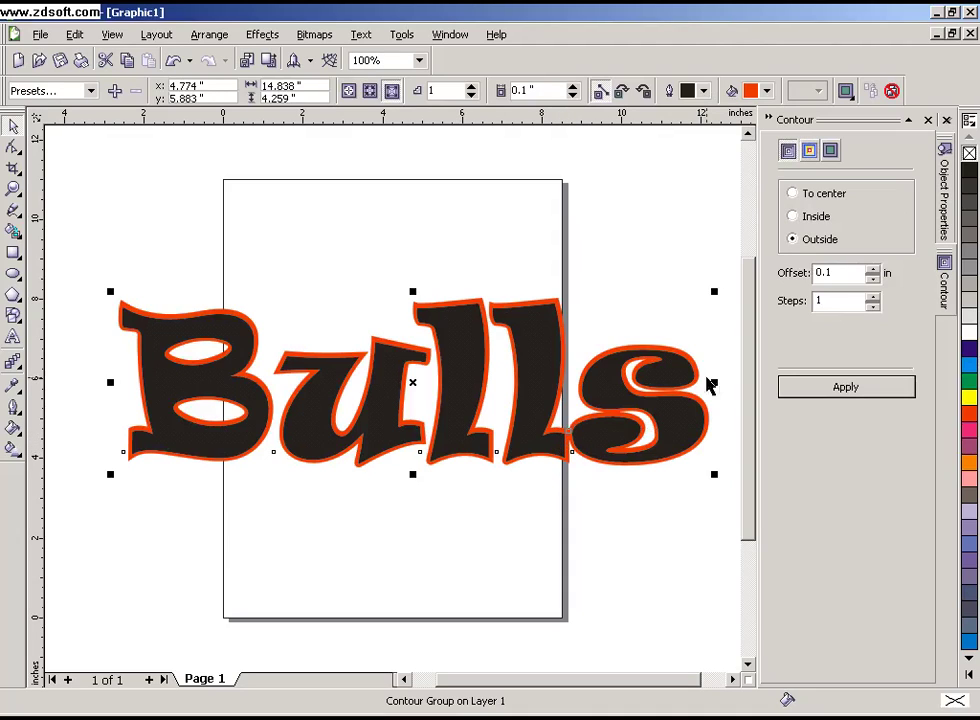
{"action": "left_click", "coordinate": [872, 268]}
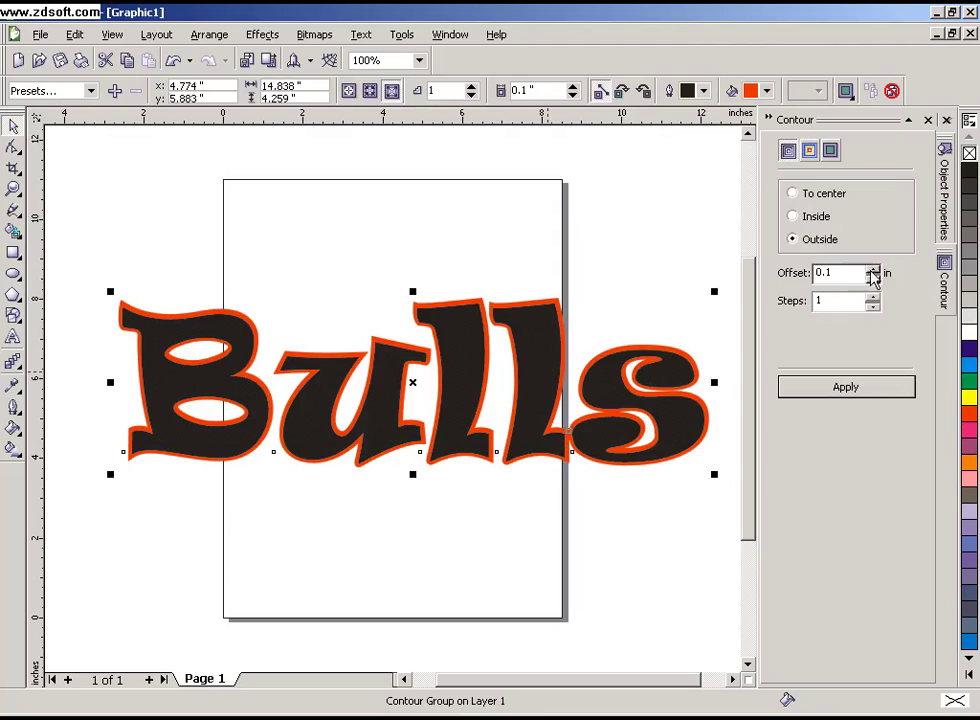
{"action": "left_click", "coordinate": [872, 268]}
{"action": "left_click", "coordinate": [870, 268]}
{"action": "left_click", "coordinate": [870, 268]}
{"action": "left_click", "coordinate": [871, 269]}
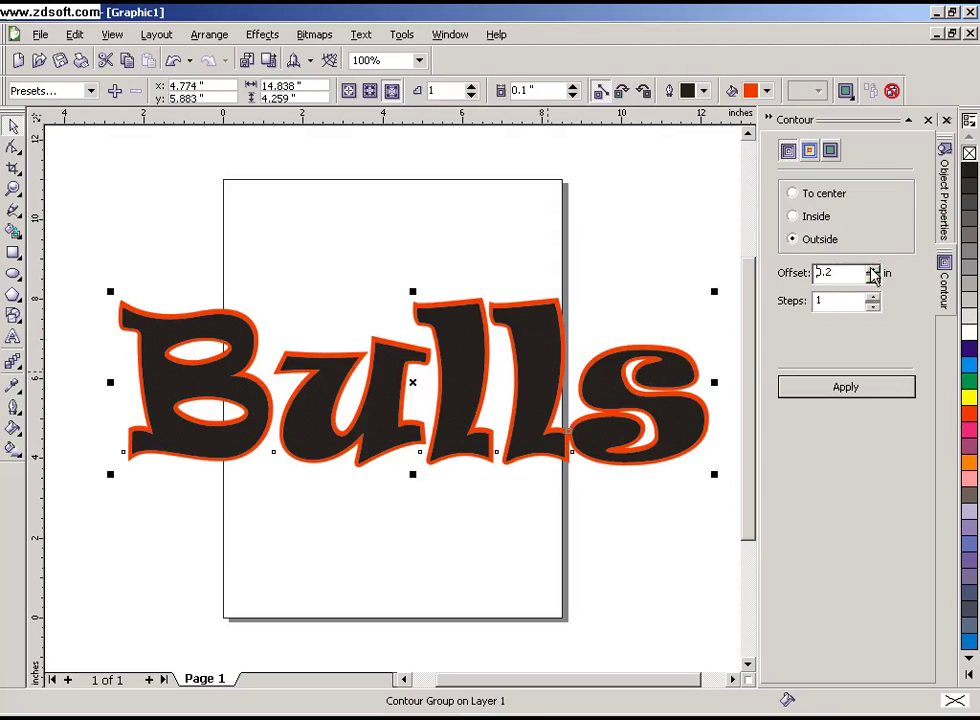
{"action": "left_click", "coordinate": [835, 384]}
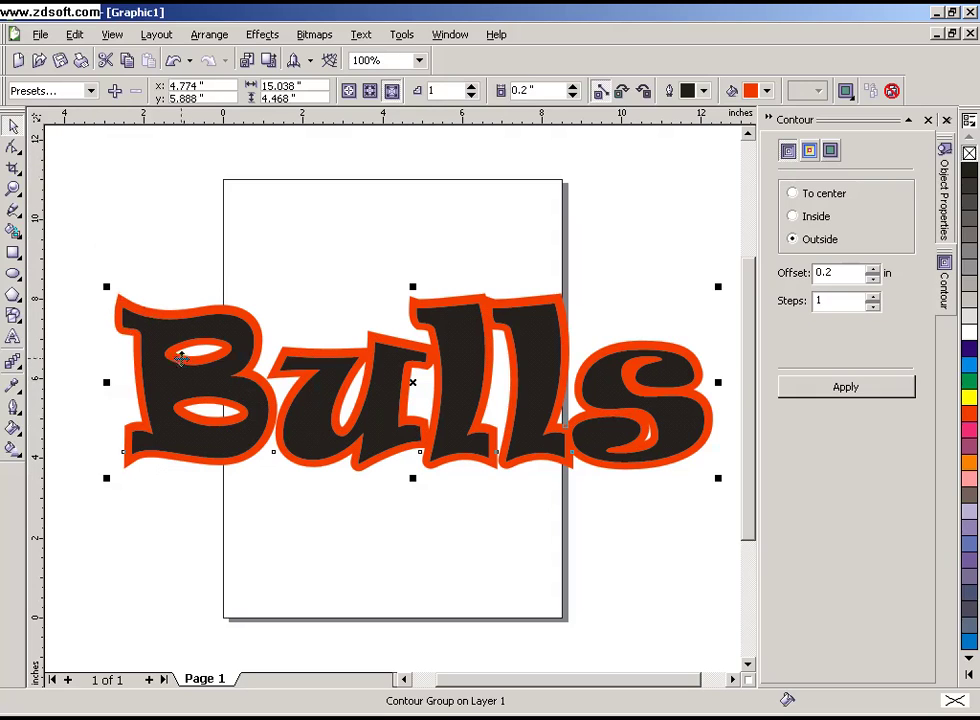
Kern Bulls with the Shape tool: nudge B right, second l and s left.
{"action": "left_click", "coordinate": [13, 148]}
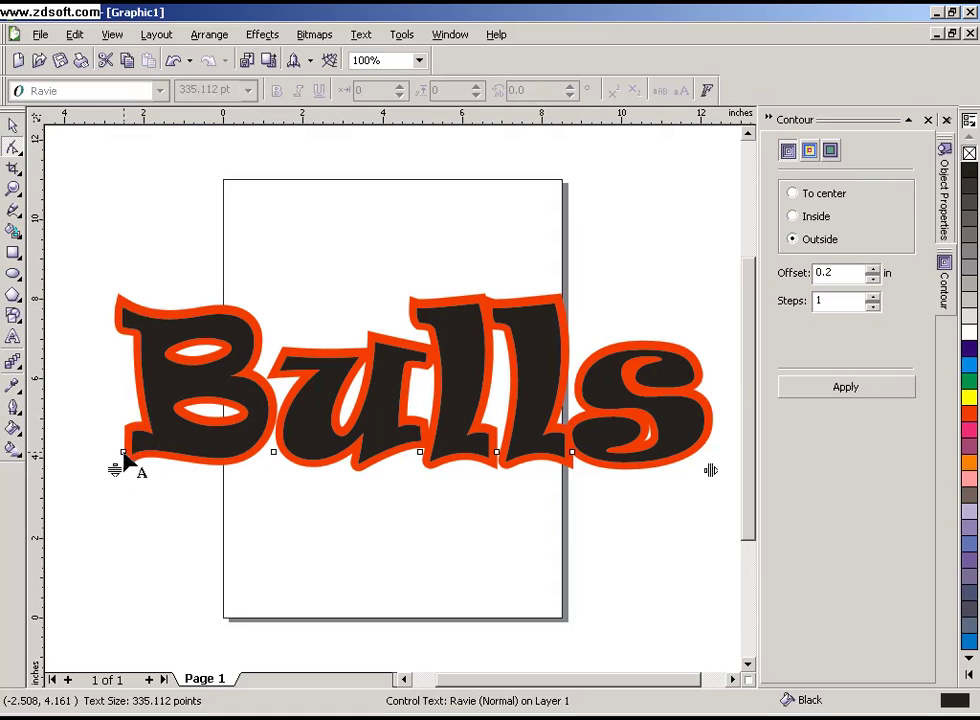
{"action": "left_click", "coordinate": [123, 460]}
{"action": "left_click_drag", "start_coordinate": [125, 460], "coordinate": [131, 455]}
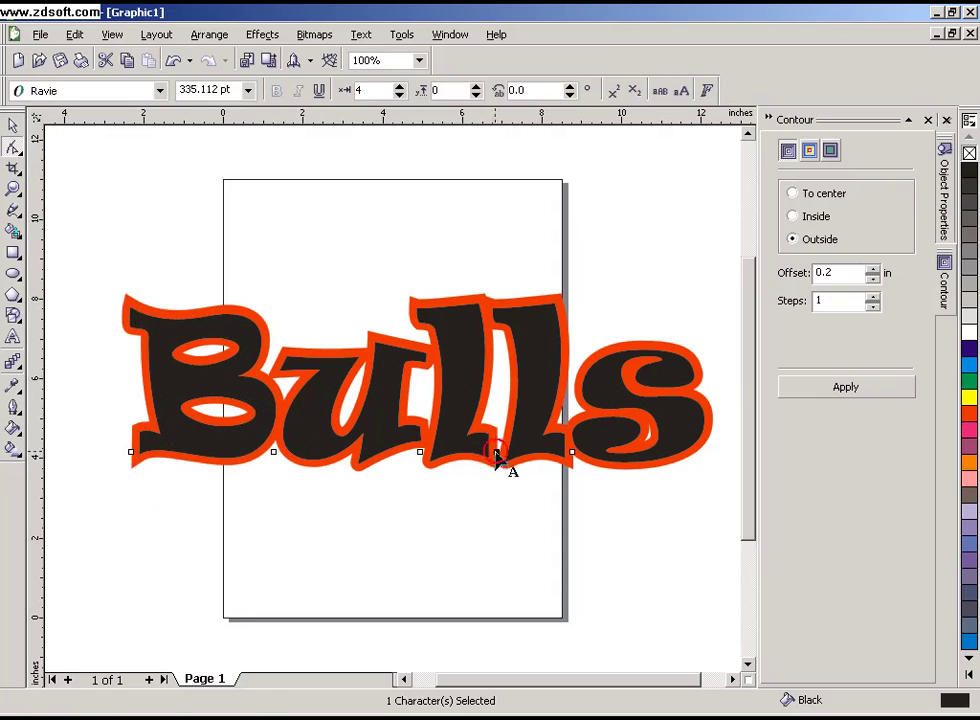
{"action": "left_click_drag", "start_coordinate": [498, 454], "coordinate": [488, 451]}
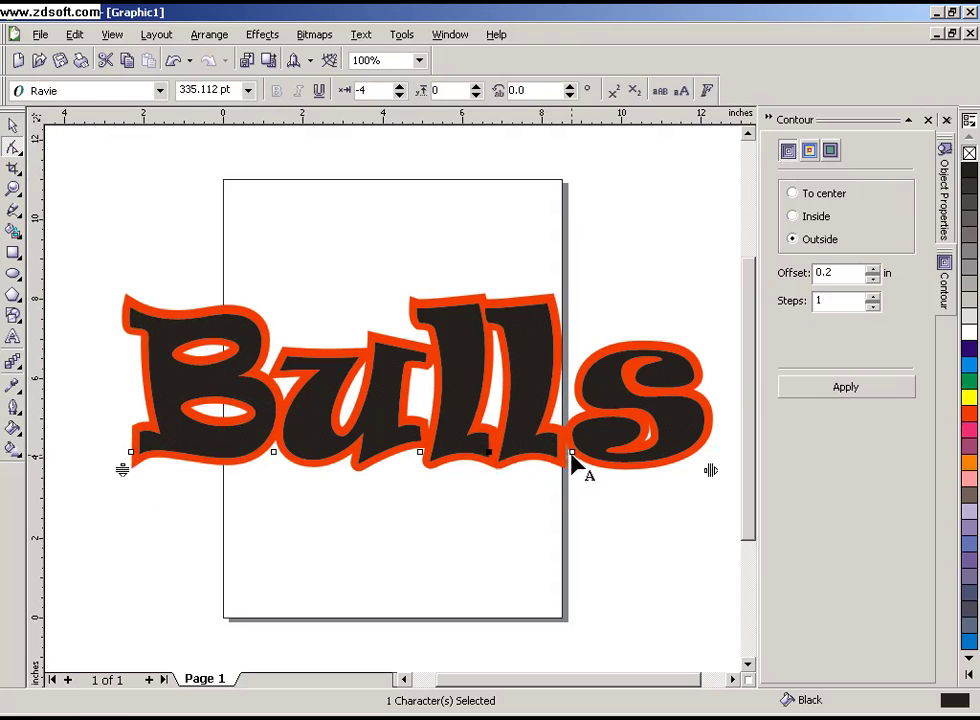
{"action": "left_click_drag", "start_coordinate": [573, 453], "coordinate": [560, 453]}
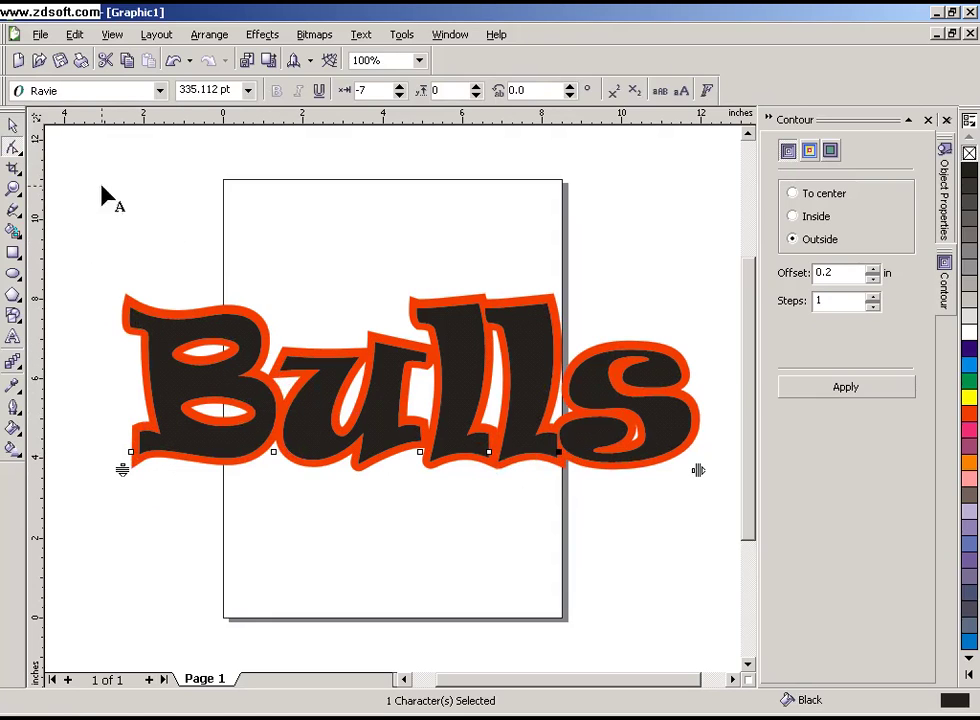
{"action": "left_click", "coordinate": [14, 126]}
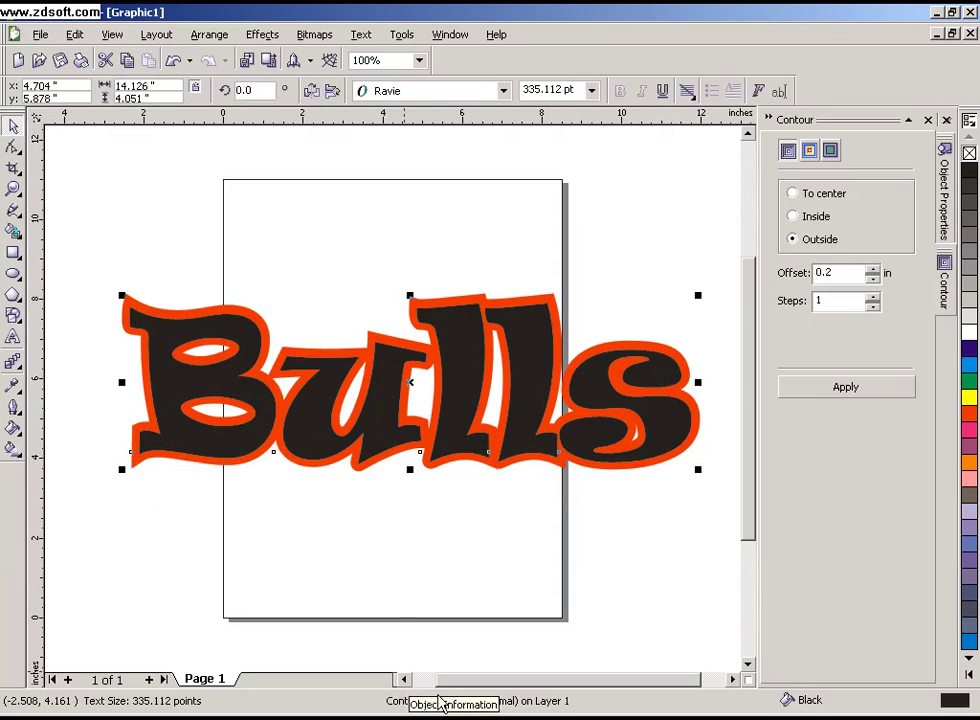
Select the Bulls contour group and apply Arrange > Break Contour Group Apart.
{"action": "left_click", "coordinate": [408, 570]}
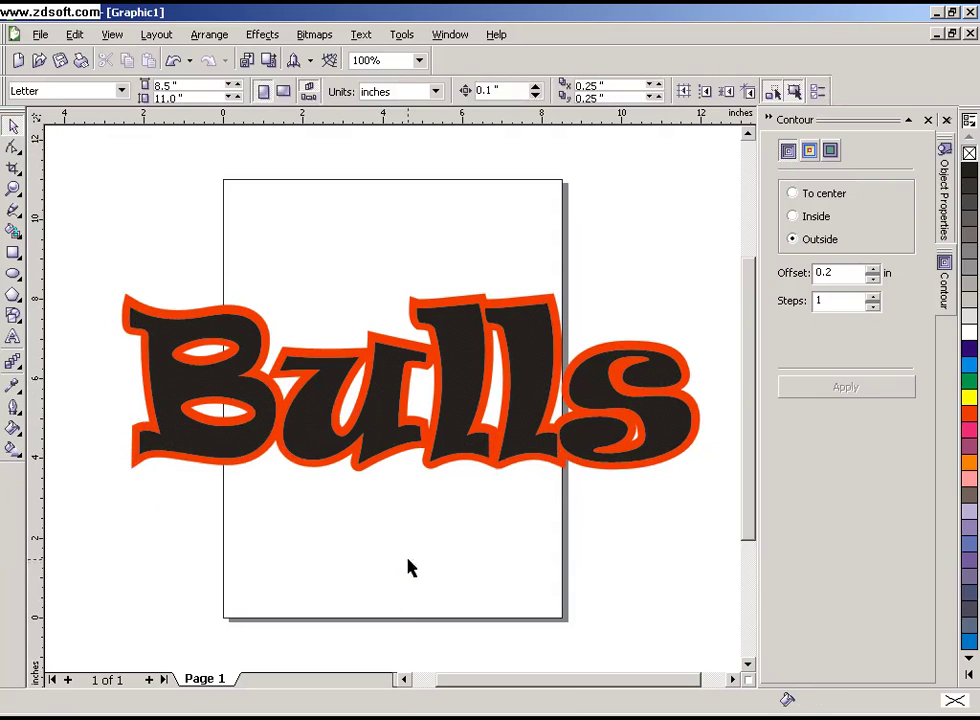
{"action": "left_click", "coordinate": [387, 462]}
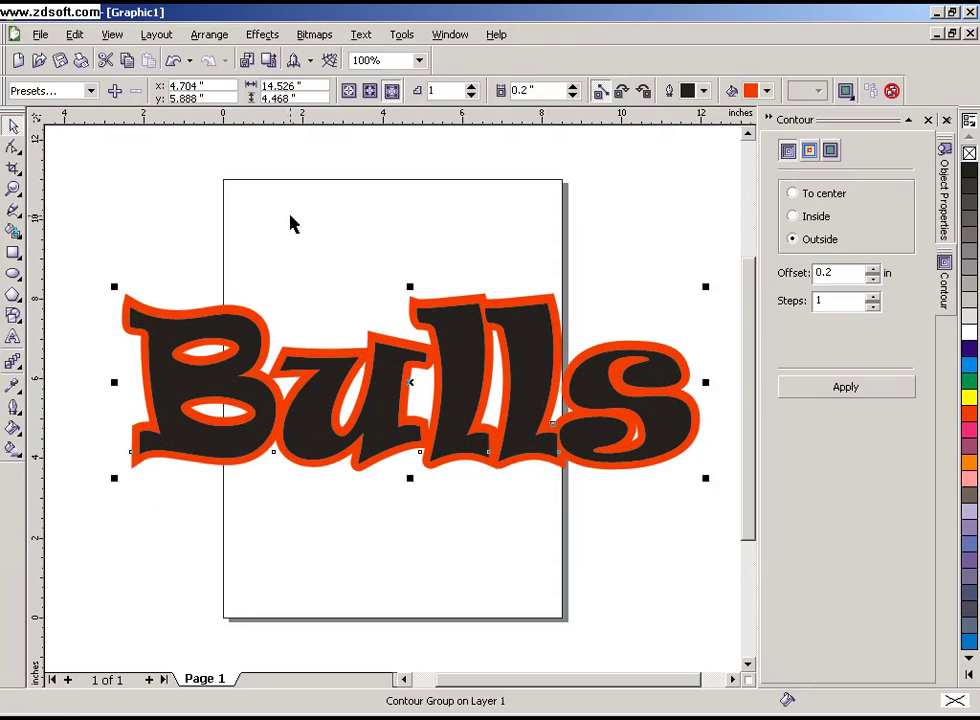
{"action": "left_click", "coordinate": [212, 36]}
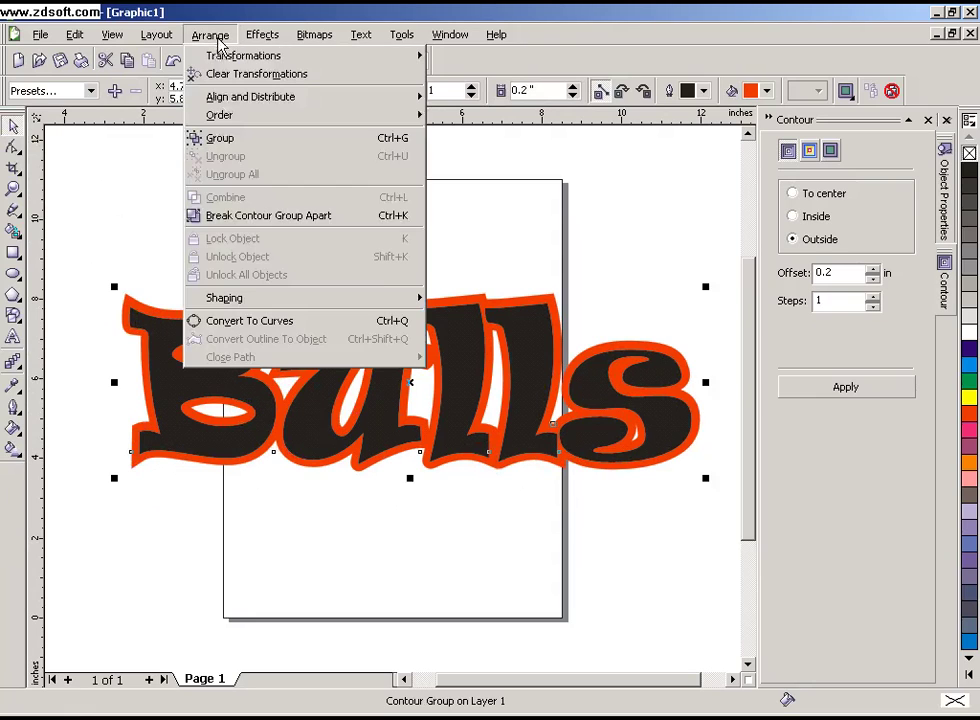
{"action": "left_click", "coordinate": [262, 216]}
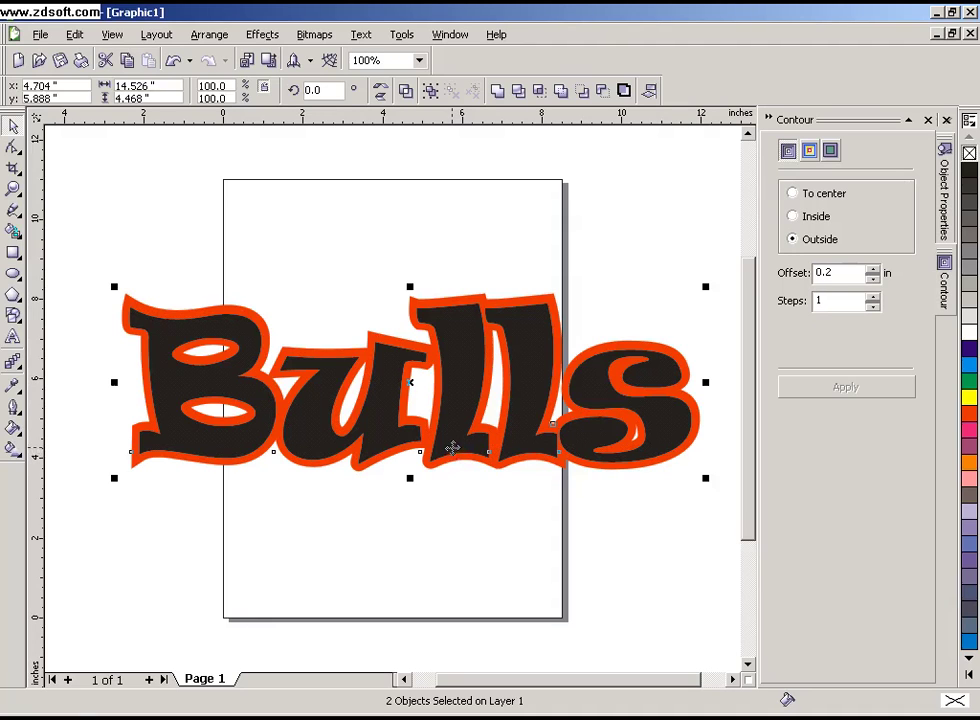
{"action": "left_click_drag", "start_coordinate": [452, 449], "coordinate": [459, 488]}
{"action": "left_click", "coordinate": [455, 435]}
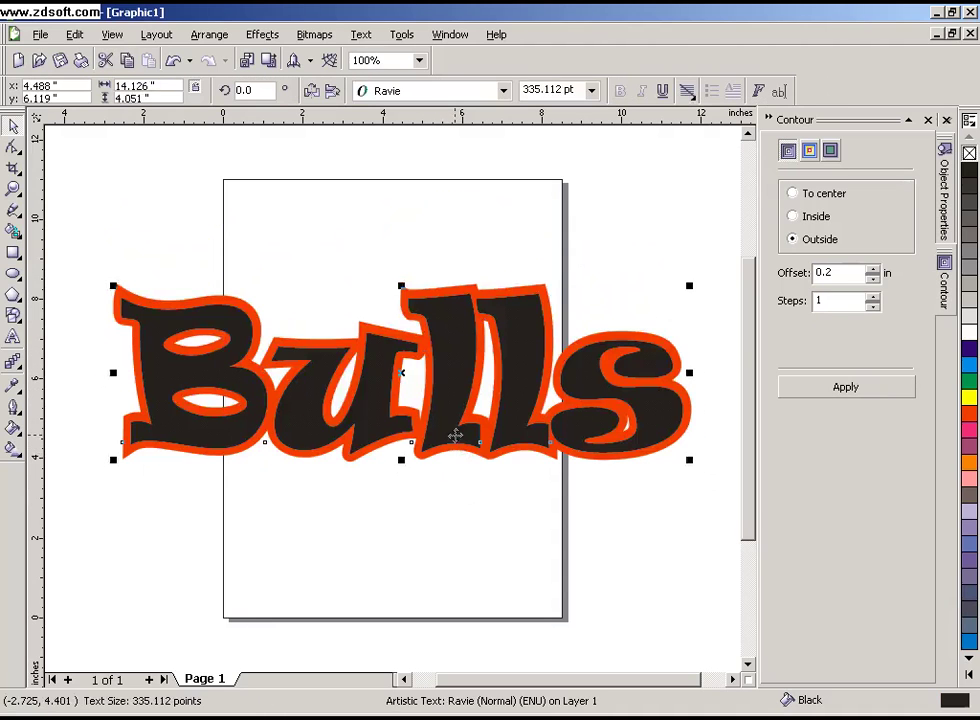
{"action": "left_click_drag", "start_coordinate": [455, 435], "coordinate": [416, 322]}
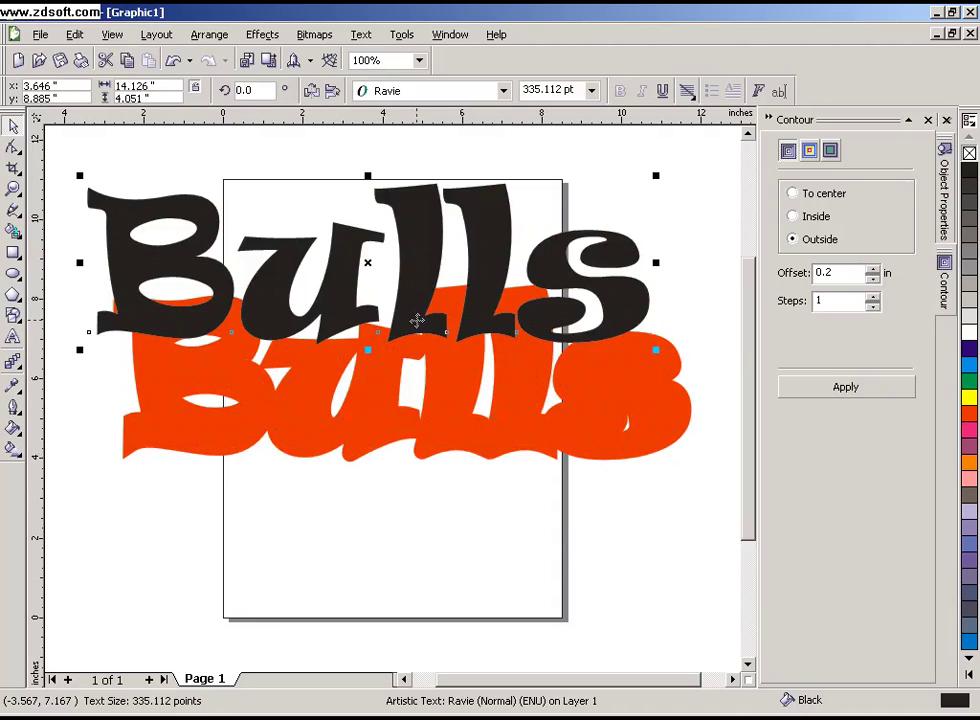
{"action": "key", "text": "ctrl+z"}
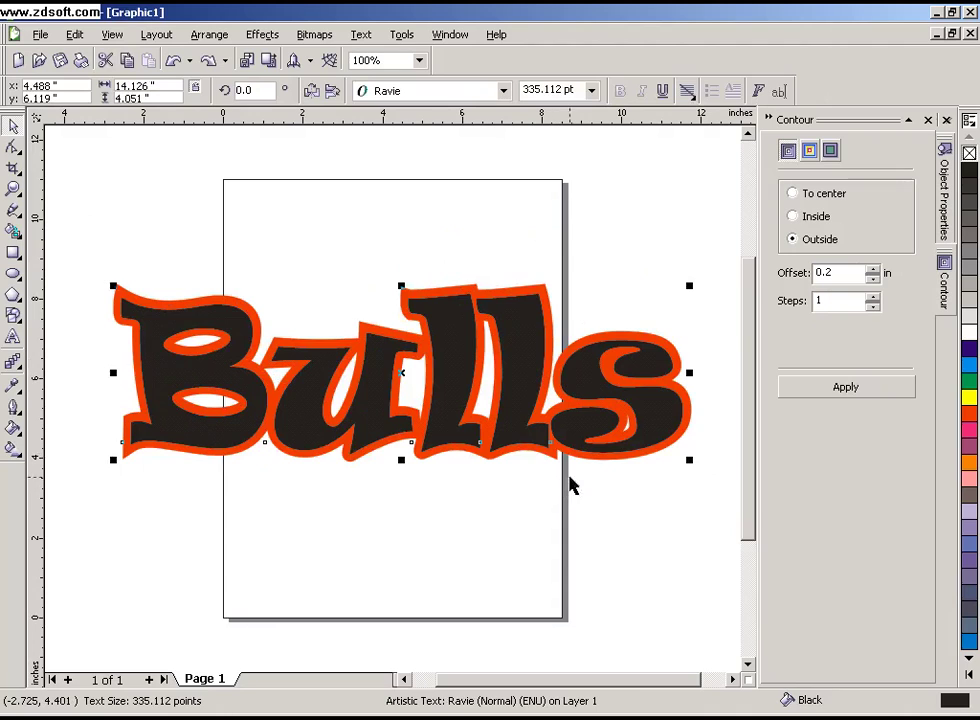
{"action": "left_click", "coordinate": [645, 464]}
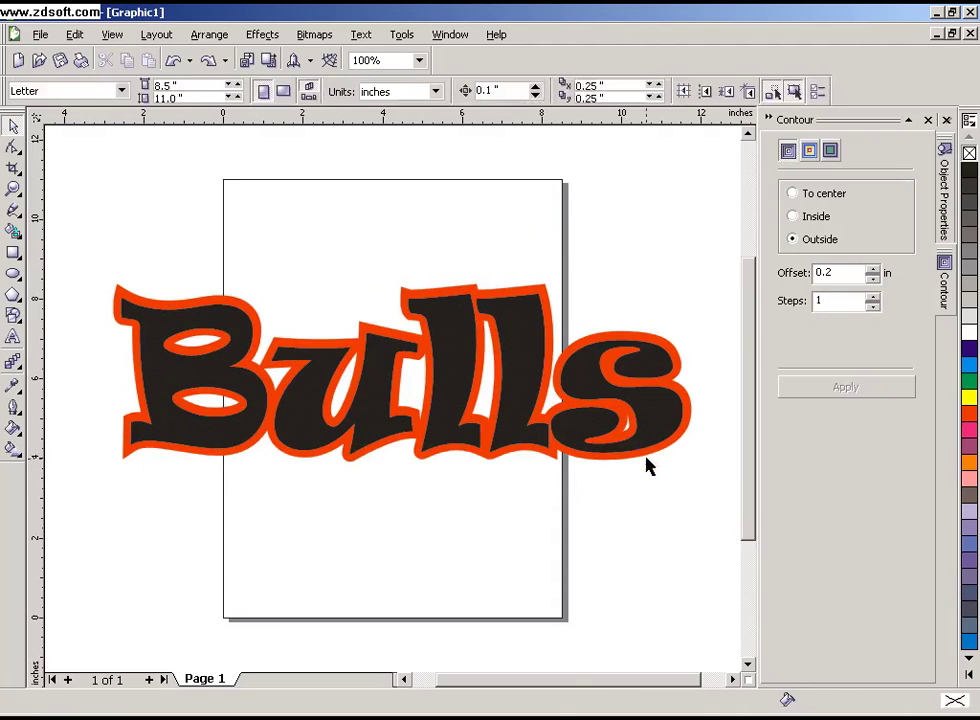
Delete the nodes of the small hole in the contour's s, then zoom to fit.
{"action": "left_click", "coordinate": [647, 458]}
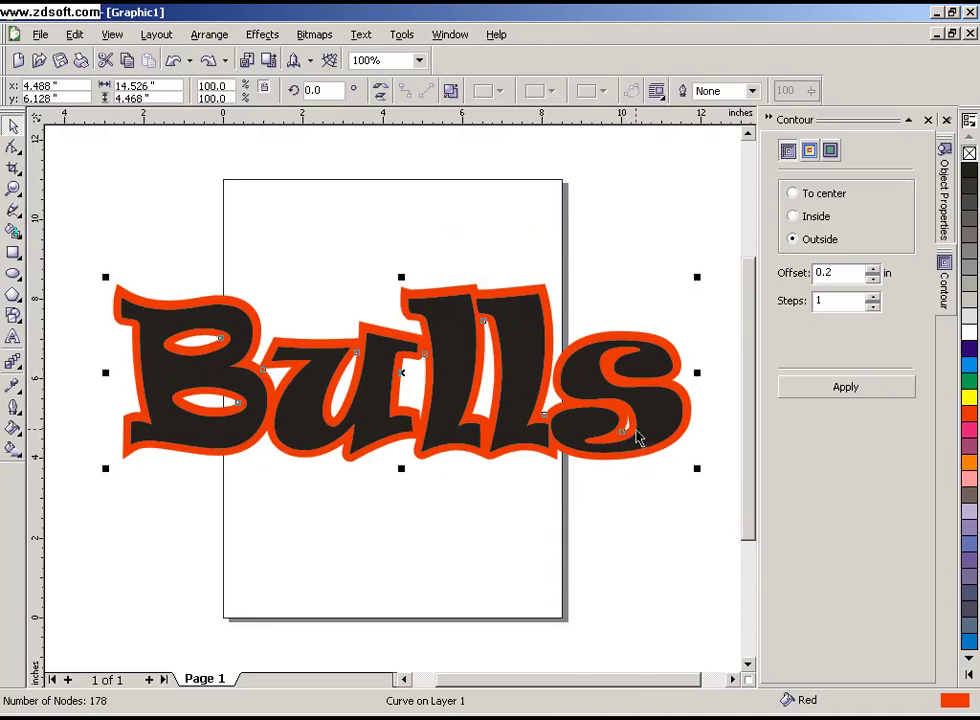
{"action": "scroll", "coordinate": [389, 398], "scroll_direction": "up", "scroll_amount": 3}
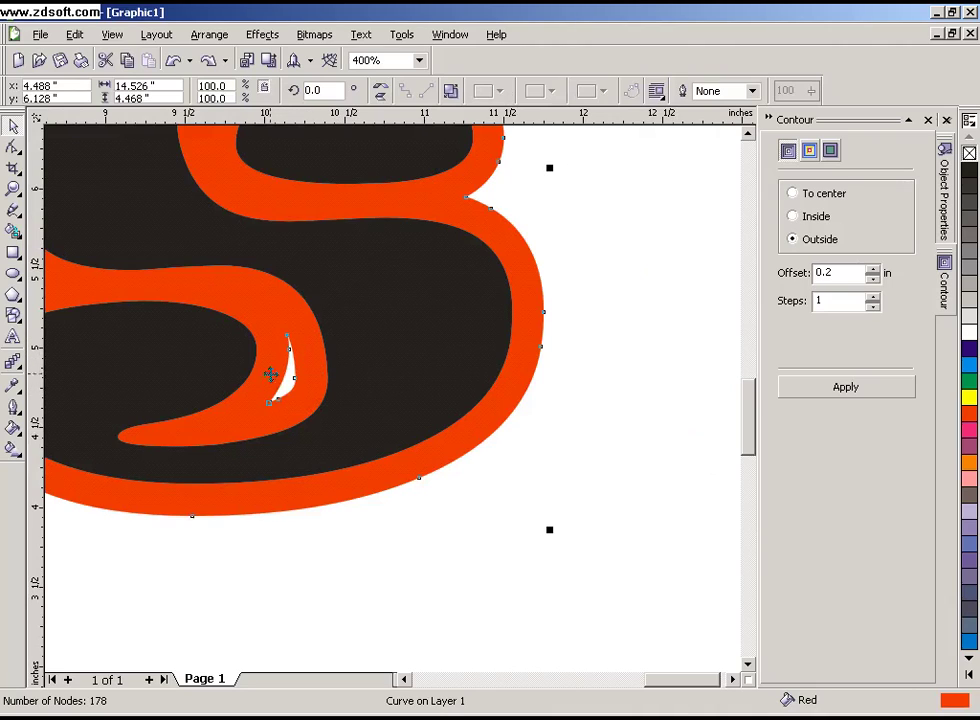
{"action": "left_click", "coordinate": [14, 149]}
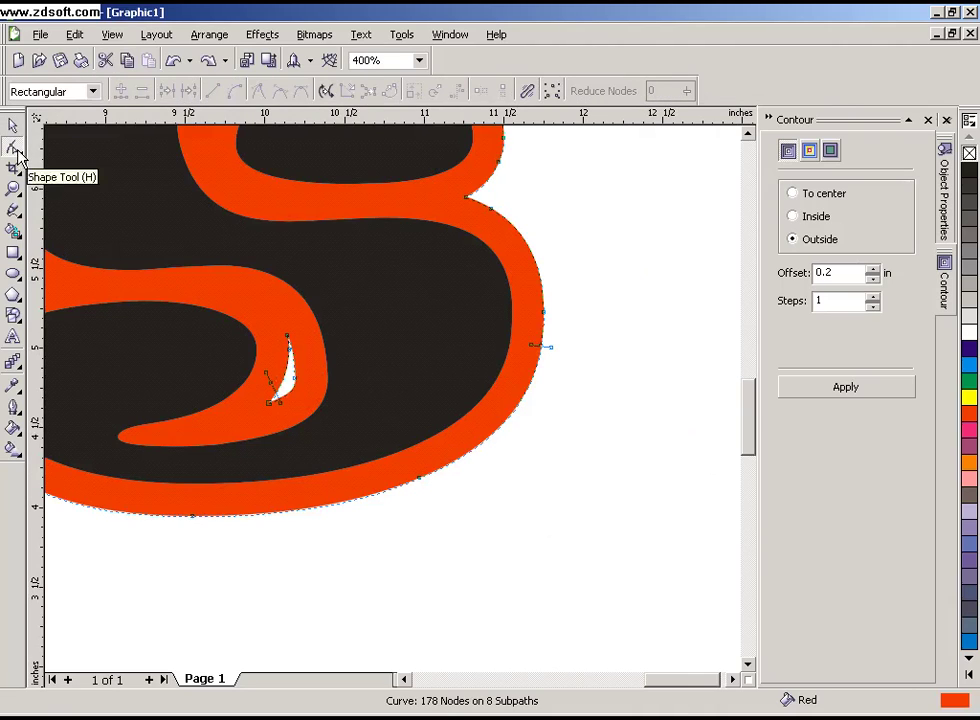
{"action": "left_click", "coordinate": [219, 308]}
{"action": "left_click_drag", "start_coordinate": [219, 308], "coordinate": [306, 421]}
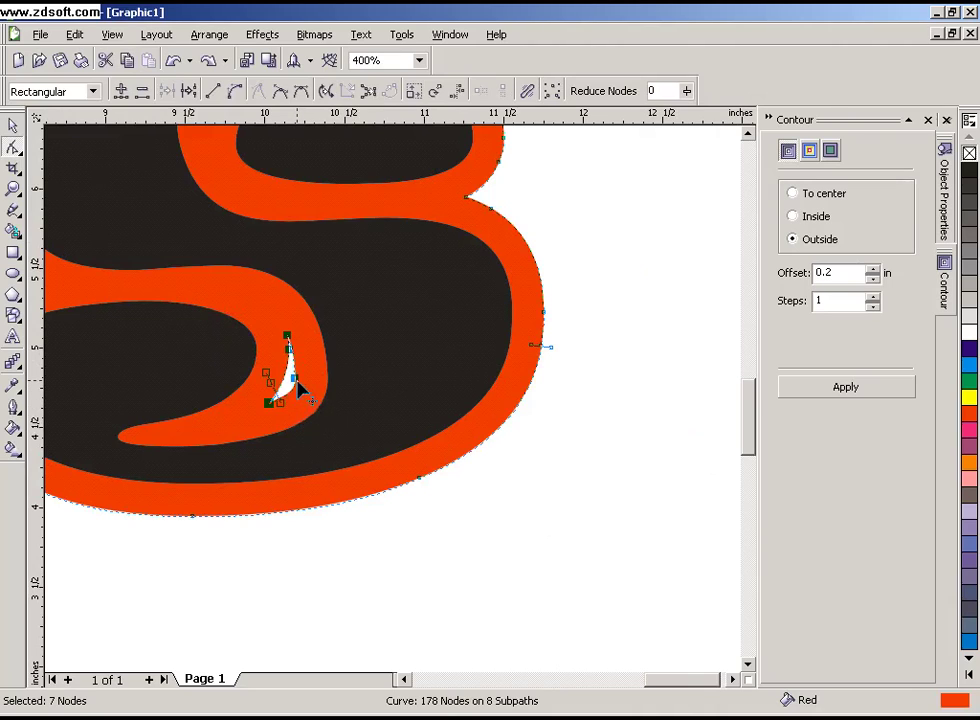
{"action": "right_click", "coordinate": [301, 388]}
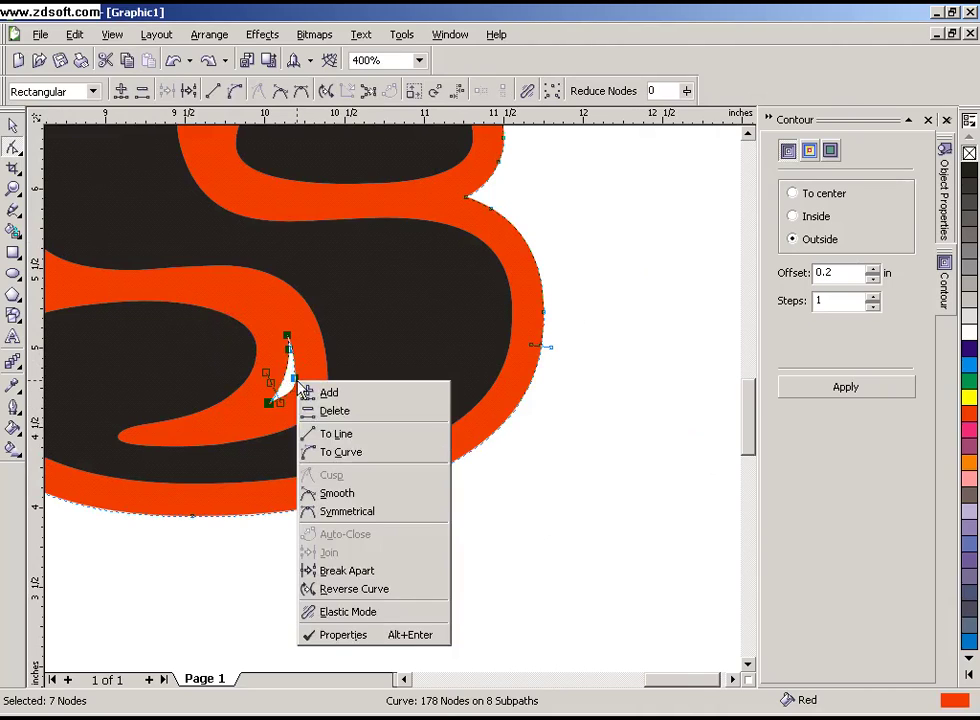
{"action": "left_click", "coordinate": [329, 413]}
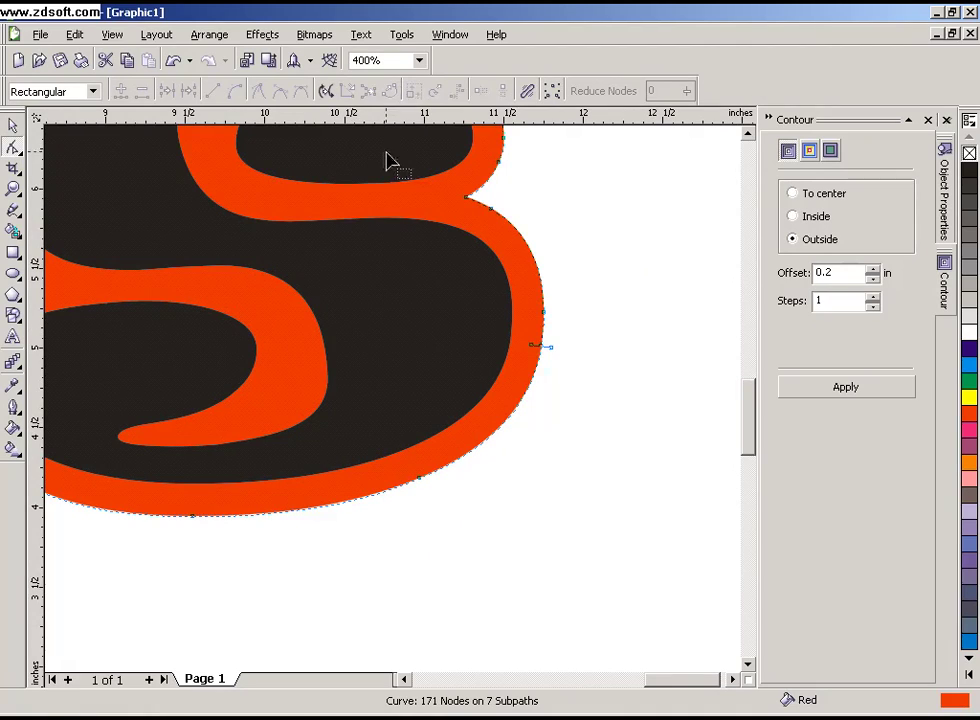
{"action": "left_click", "coordinate": [420, 62]}
{"action": "left_click", "coordinate": [370, 79]}
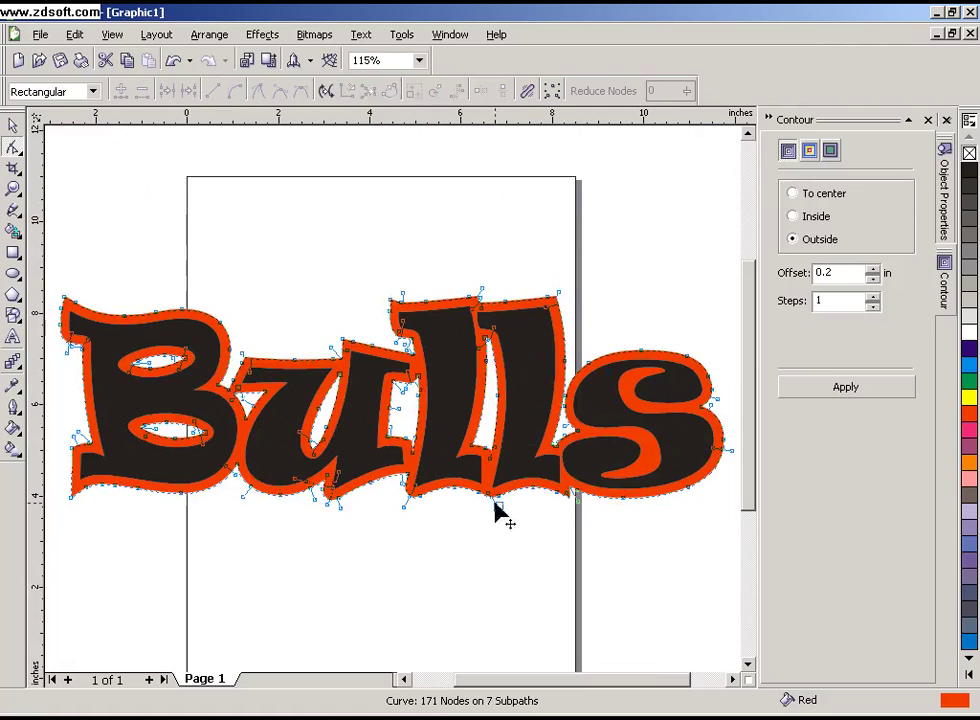
{"action": "left_click", "coordinate": [13, 125]}
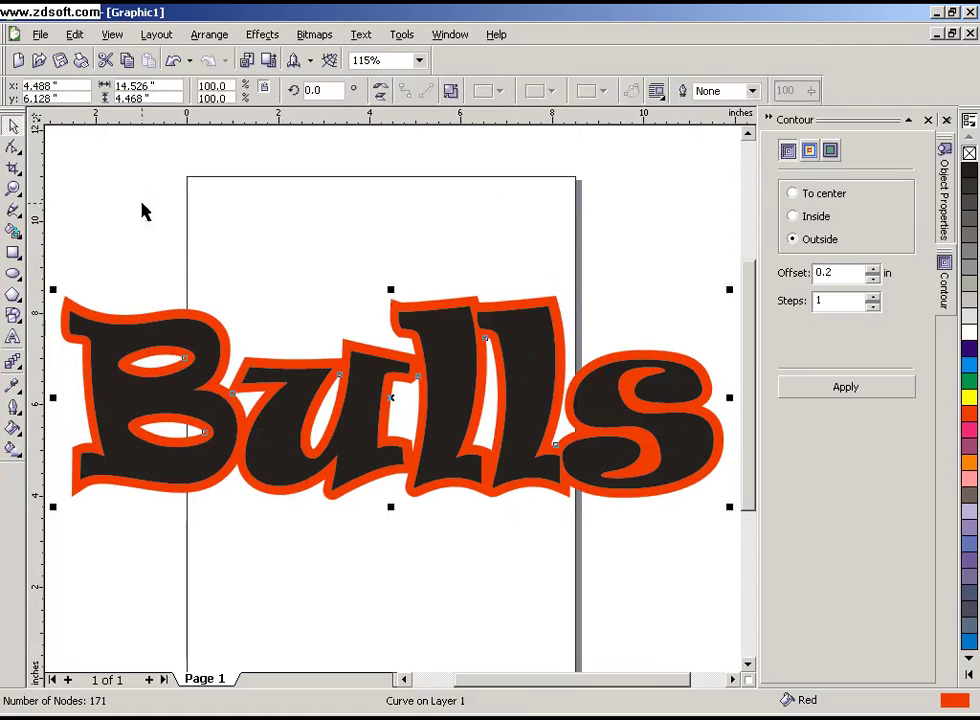
{"action": "left_click", "coordinate": [286, 226]}
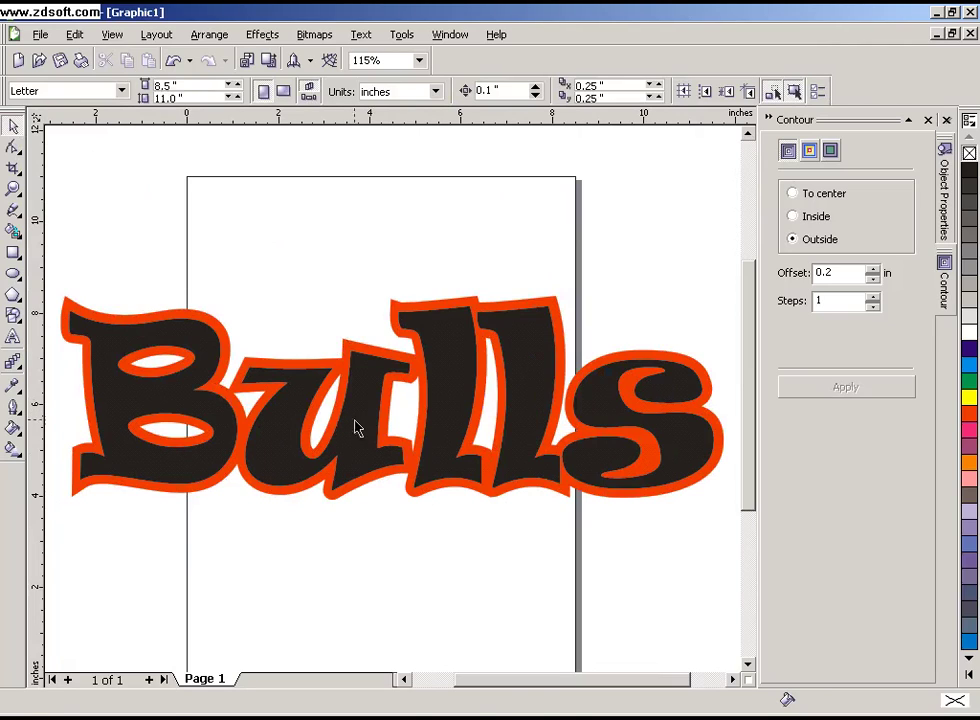
{"action": "left_click", "coordinate": [360, 432]}
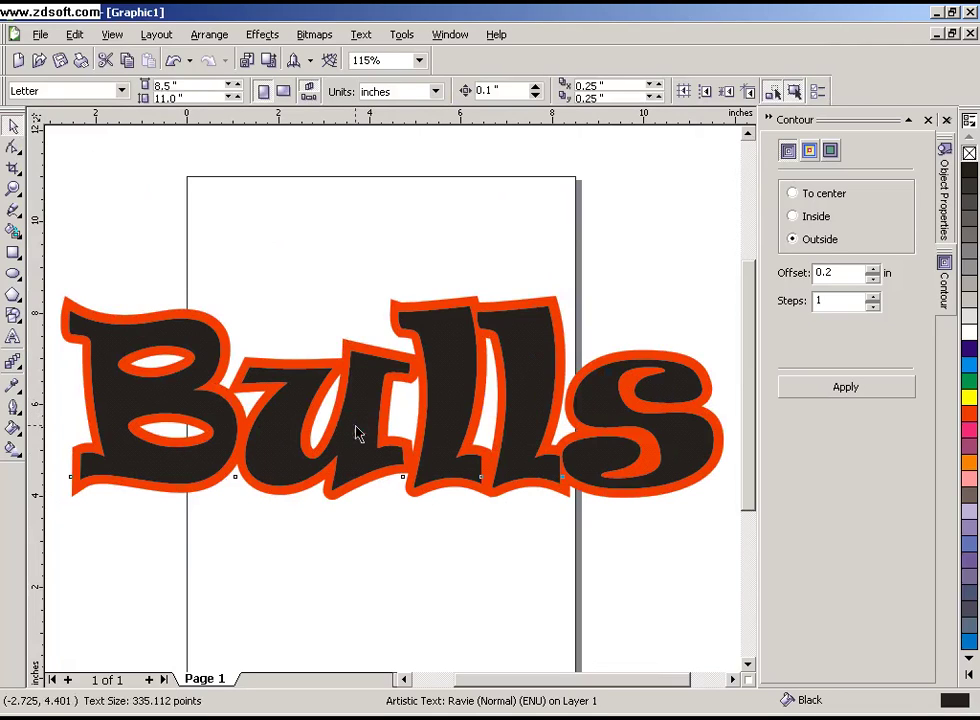